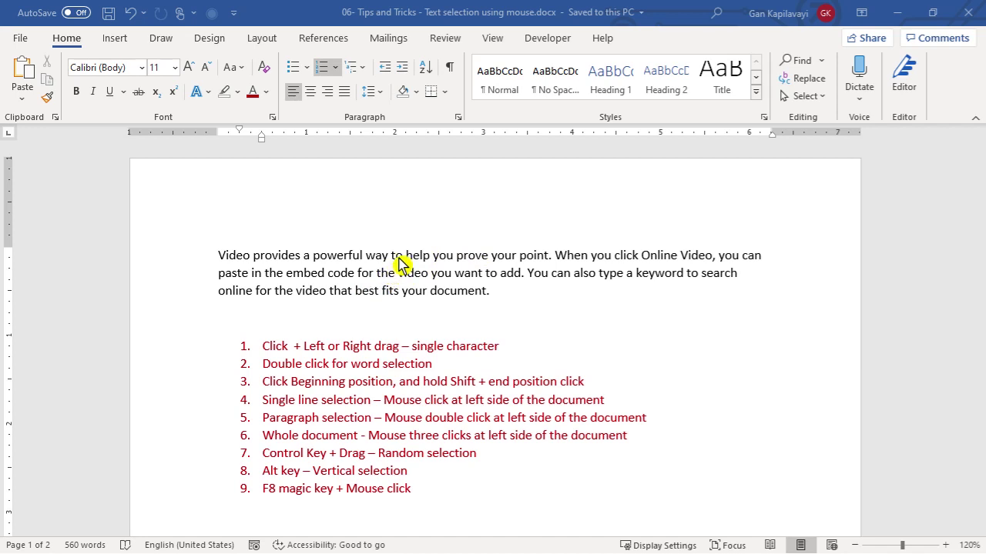
Select the start of 'When' character by character, first 'W', then 'Wh'.
click(558, 257)
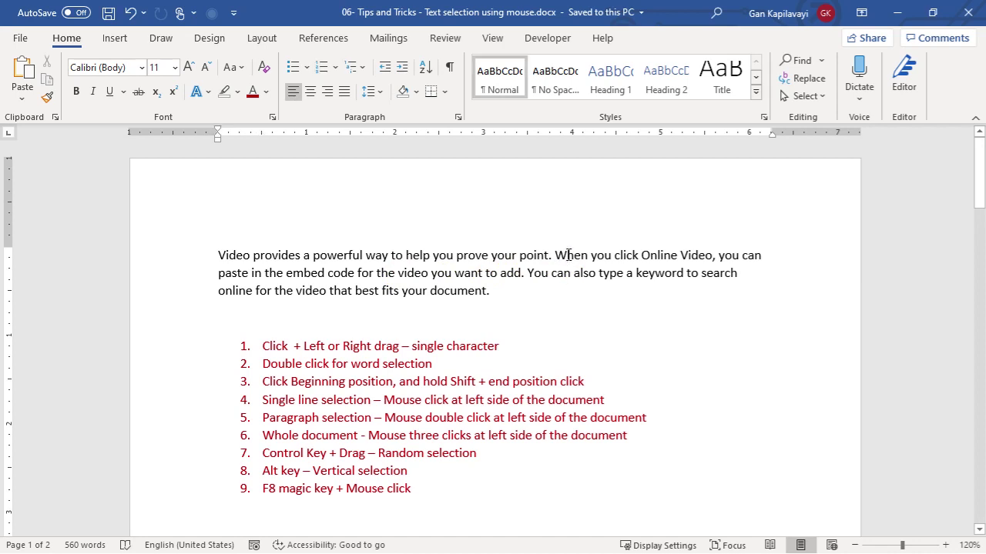
drag(557, 256, 562, 256)
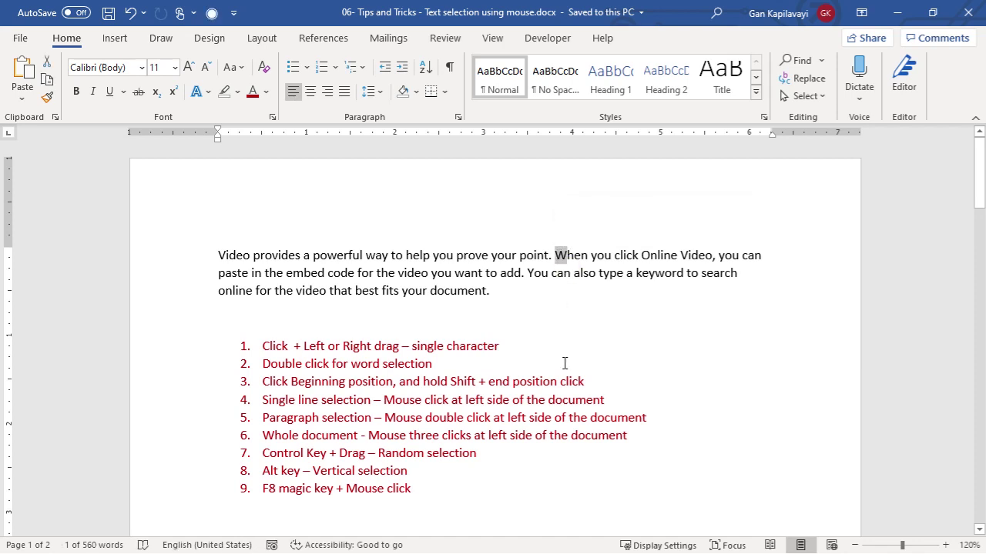
click(556, 259)
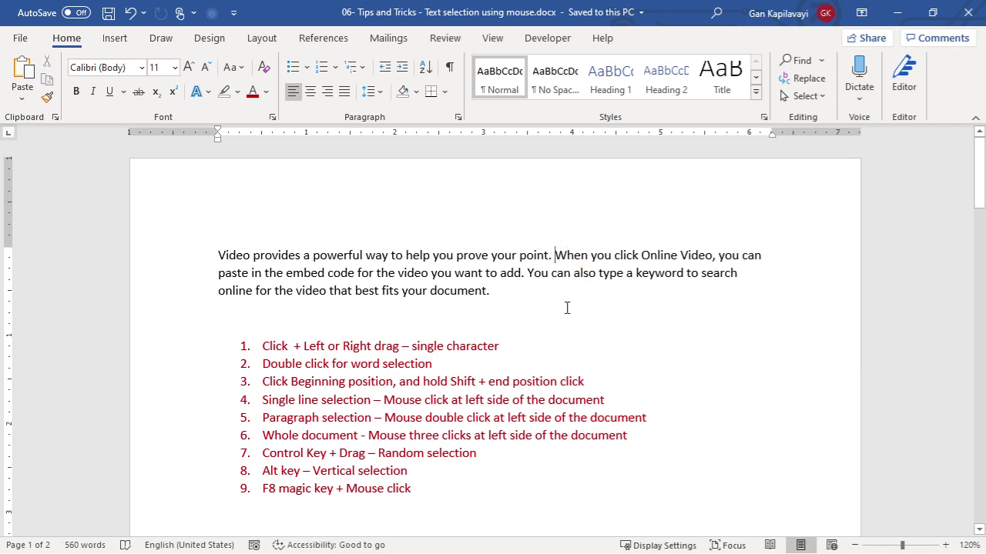
drag(556, 257, 563, 257)
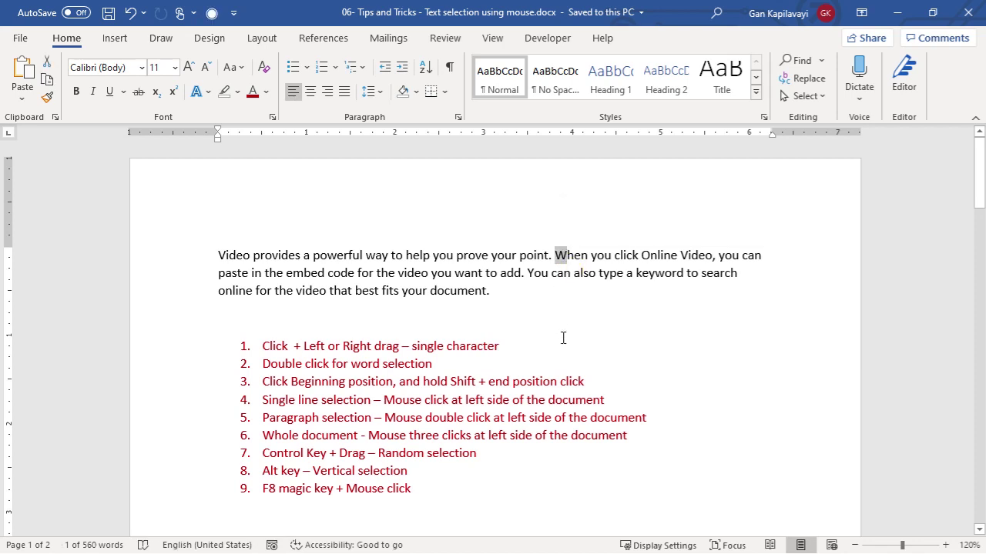
click(558, 256)
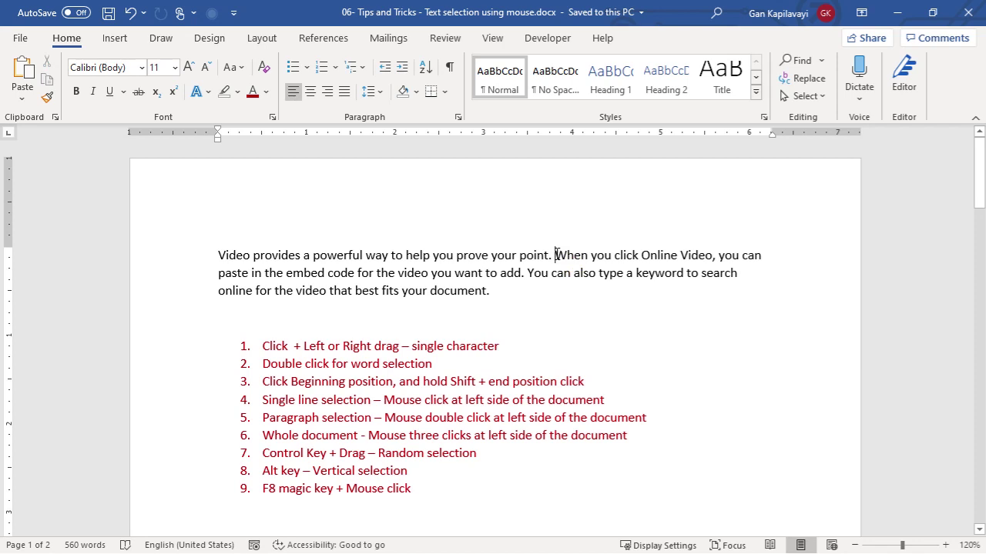
drag(559, 257, 579, 262)
Select the whole words 'When', 'keyword' and 'online' in turn.
click(571, 331)
double_click(574, 255)
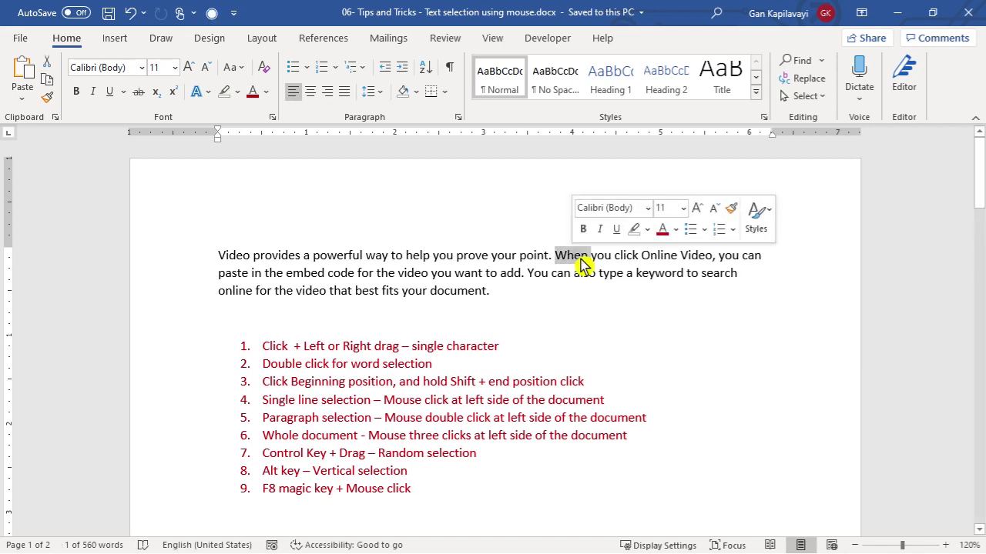
click(655, 275)
double_click(655, 275)
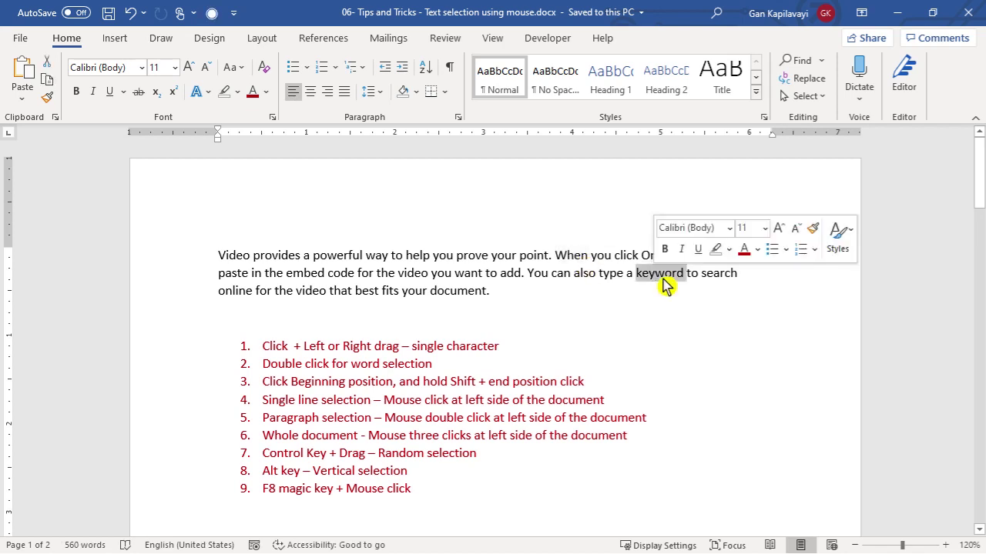
double_click(234, 292)
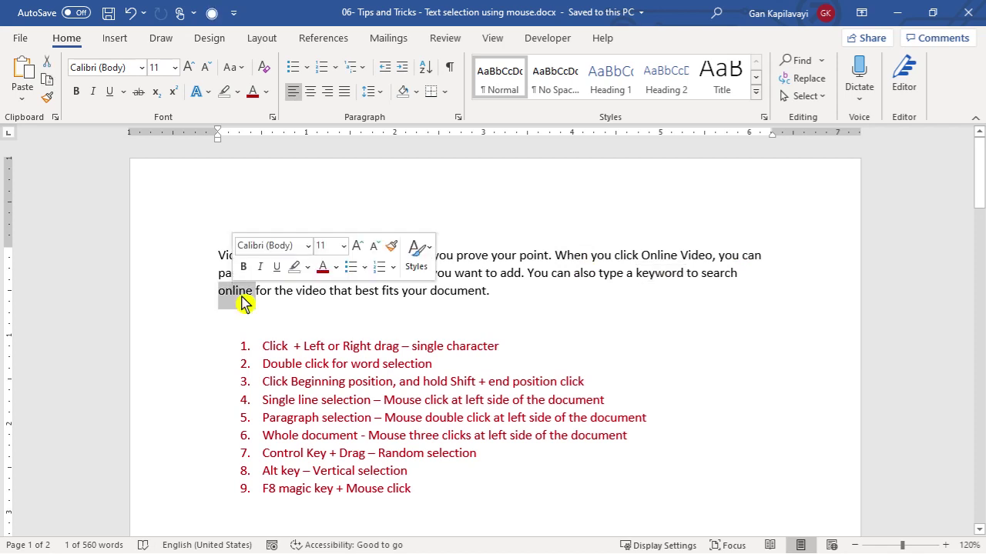
Select the text from 'help' through 'want' using click and Shift+click.
click(529, 273)
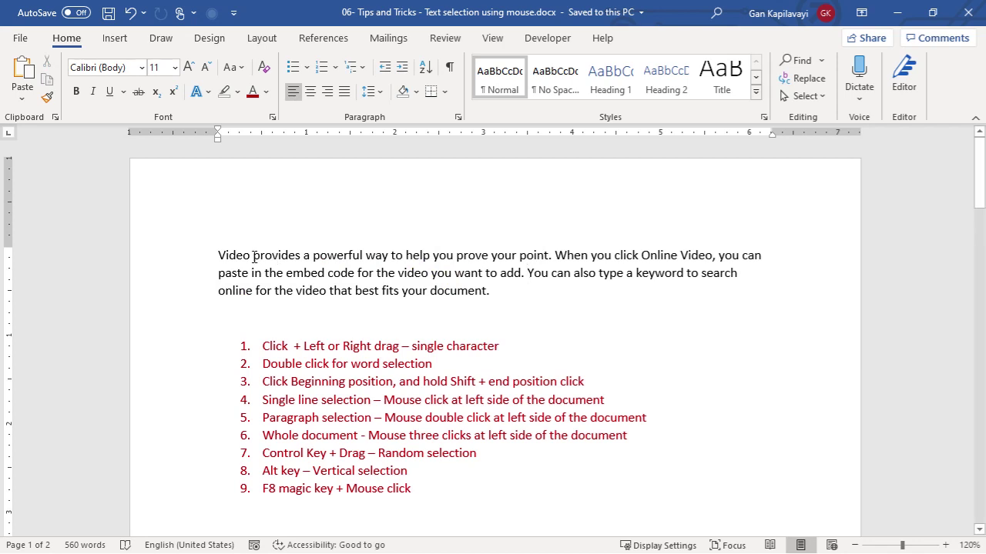
click(407, 255)
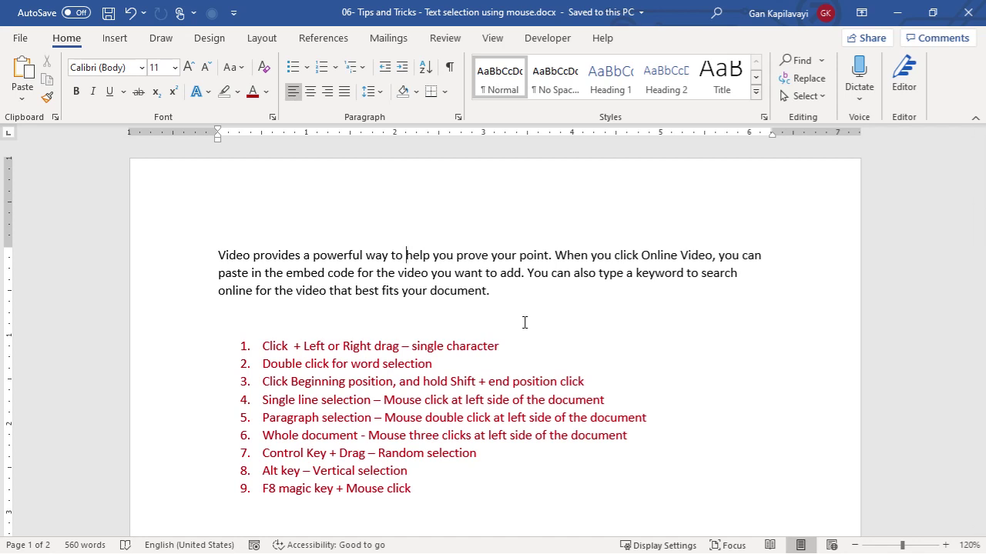
shift+click(482, 273)
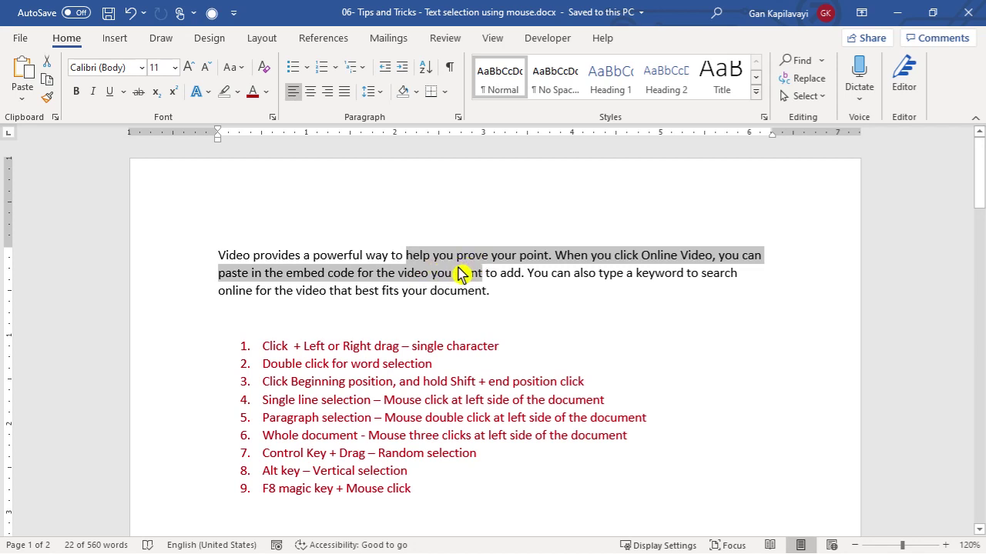
Select 'prove' through 'want' with Shift+click, then drag across the first line.
click(448, 255)
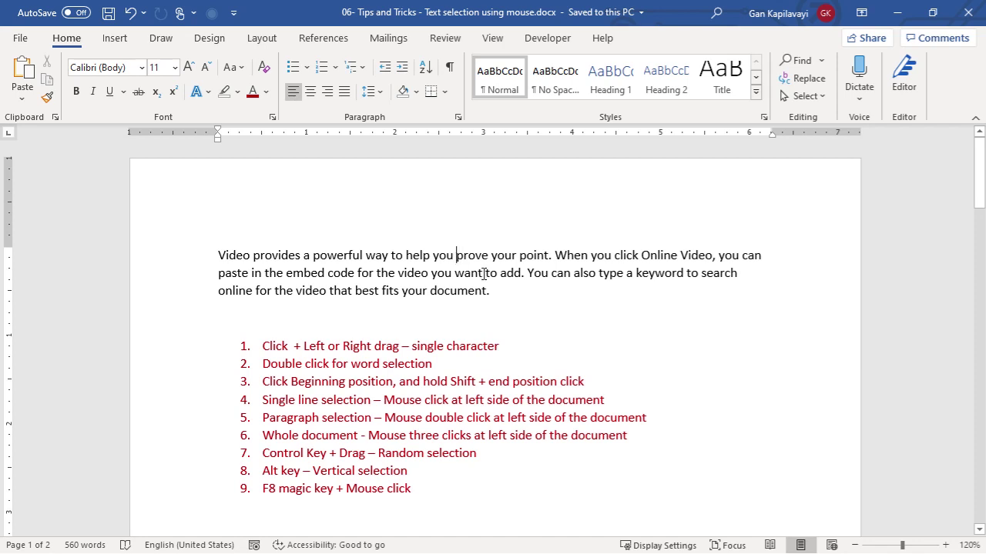
shift+click(483, 273)
shift+click(508, 273)
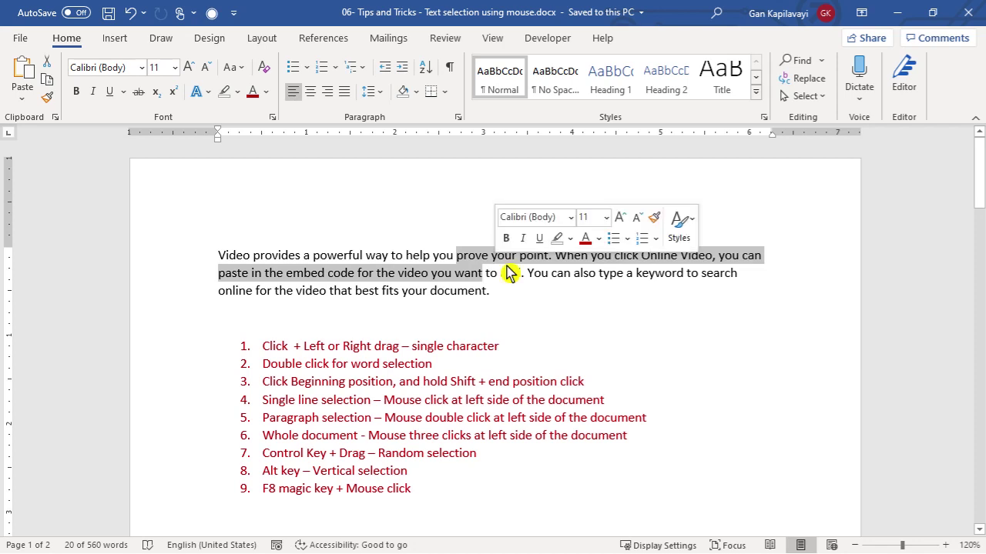
shift+click(482, 273)
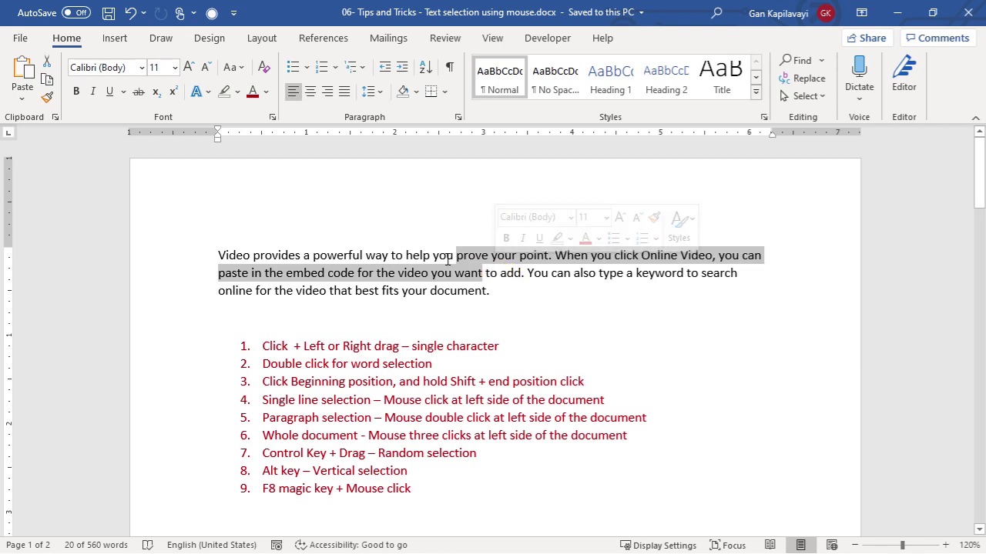
click(447, 259)
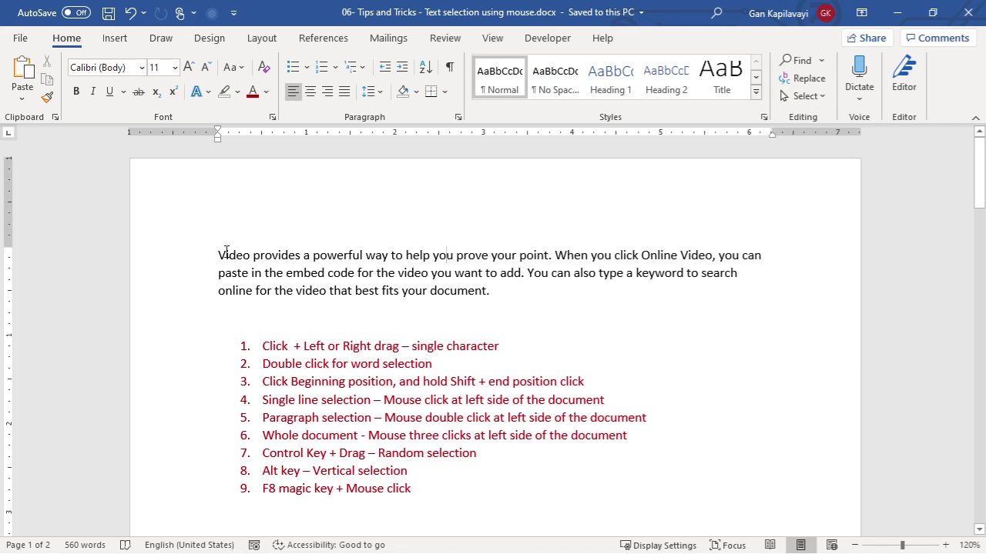
drag(218, 256, 761, 257)
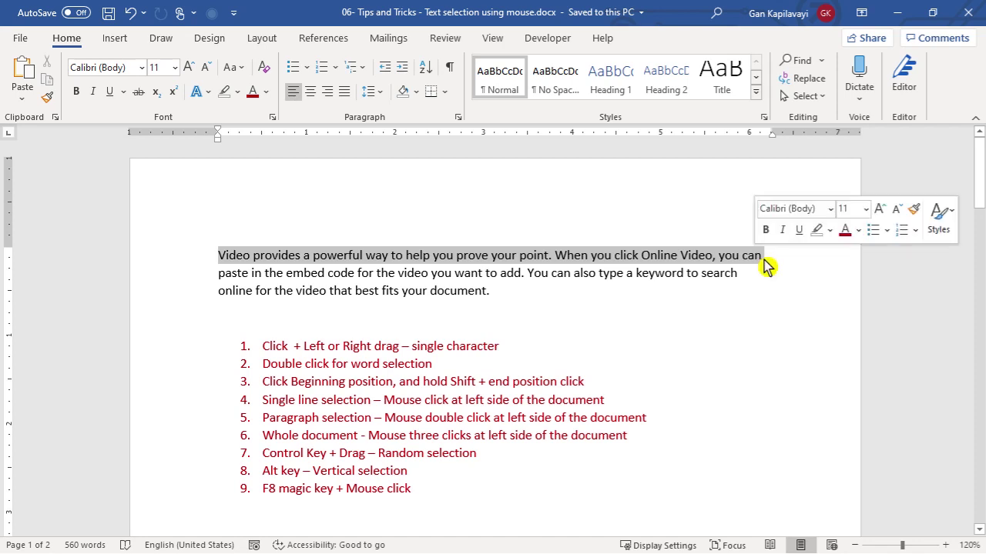
Select the entire first line, 'Video provides a powerful way…', from the left margin.
click(279, 261)
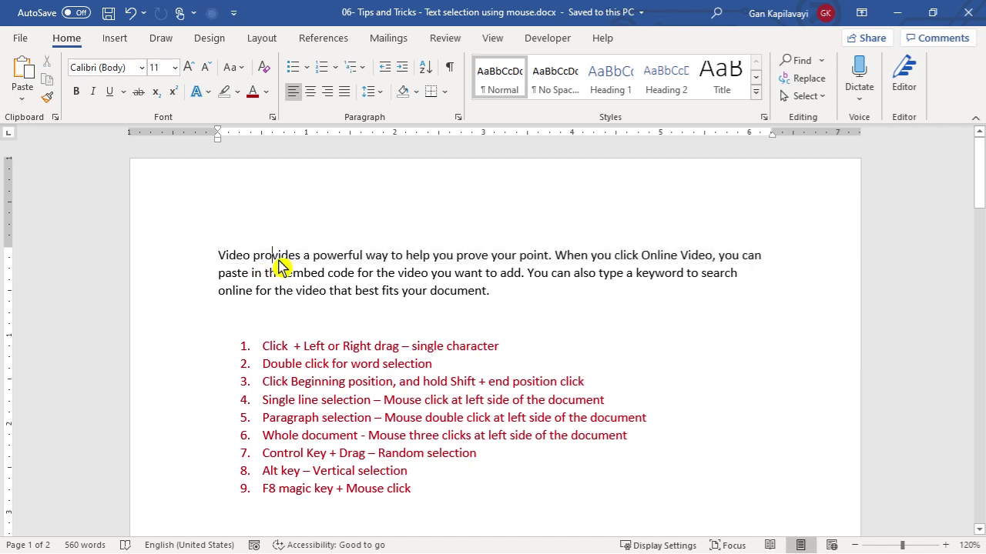
click(197, 264)
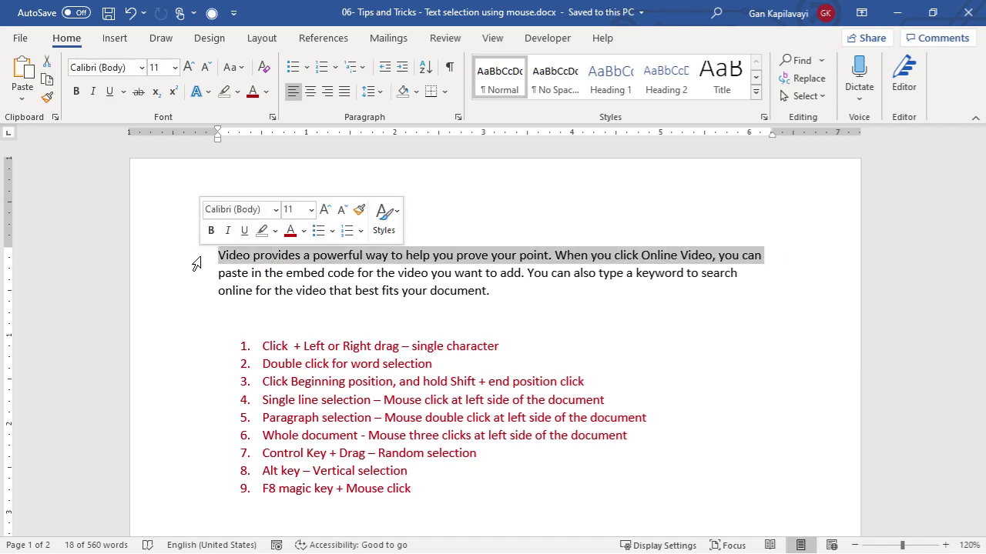
click(385, 270)
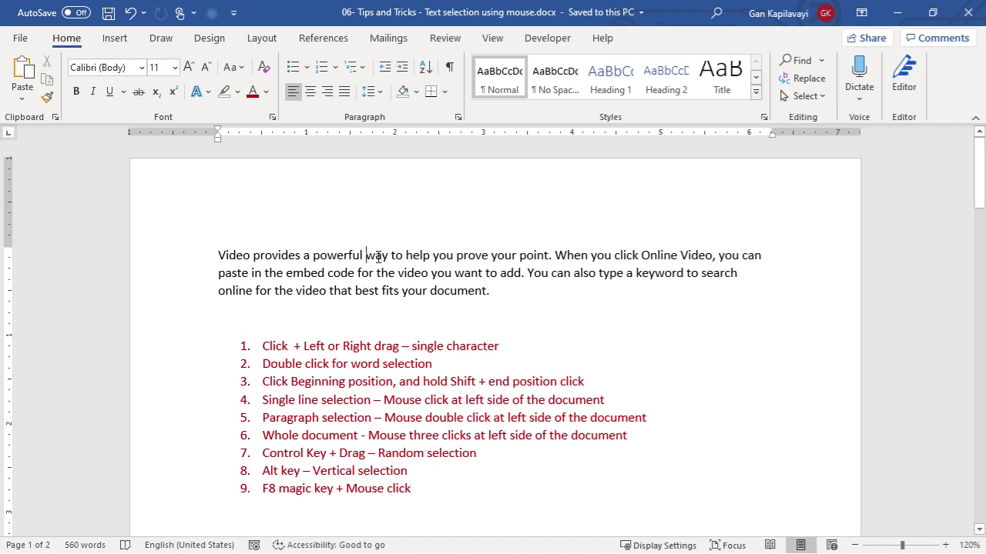
Select the whole online-video paragraph ending 'best fits your document.' by triple-click and margin double-click.
triple_click(378, 257)
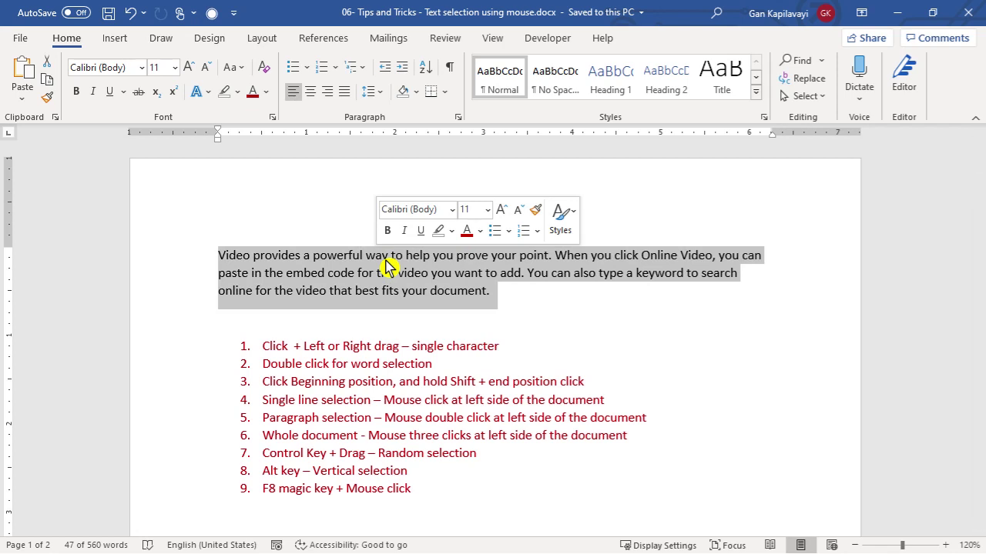
click(380, 258)
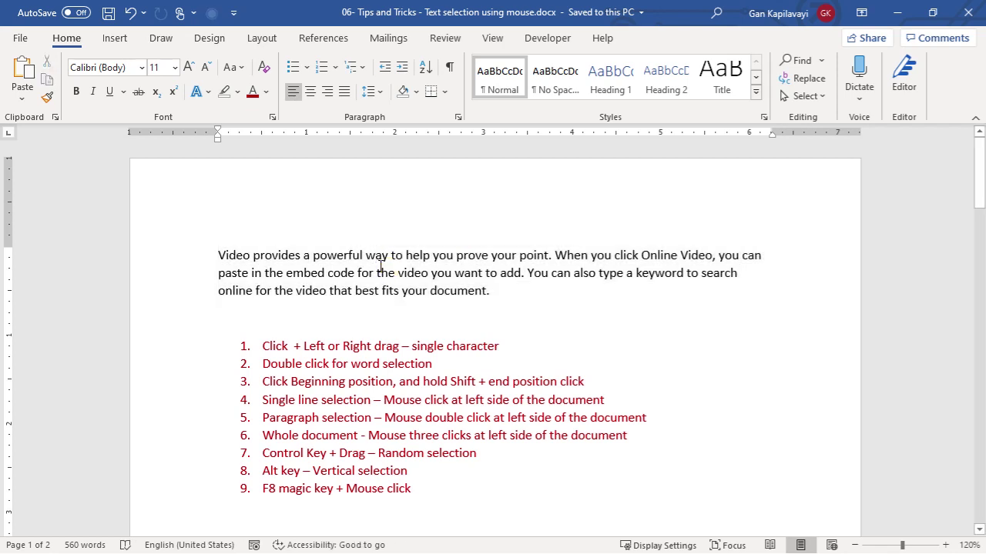
click(186, 266)
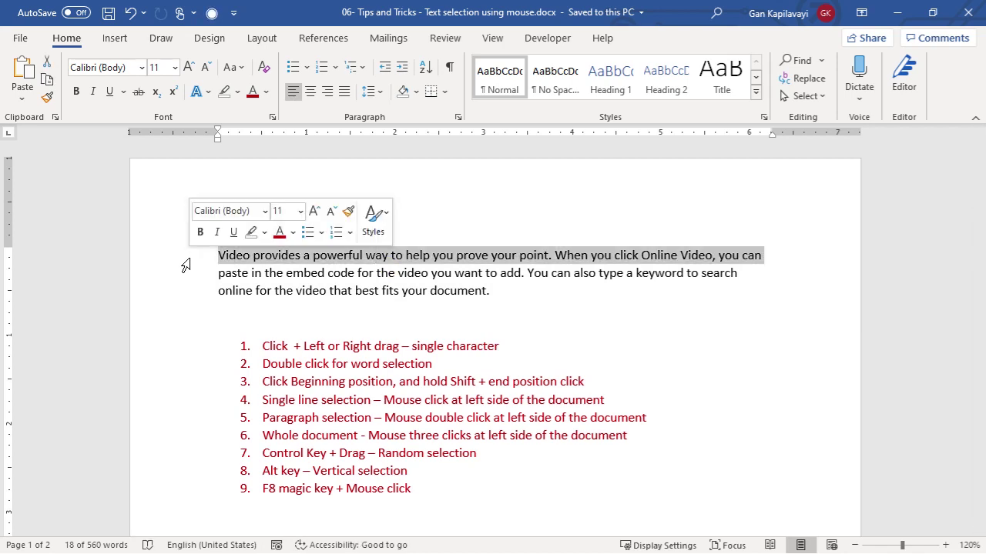
double_click(185, 266)
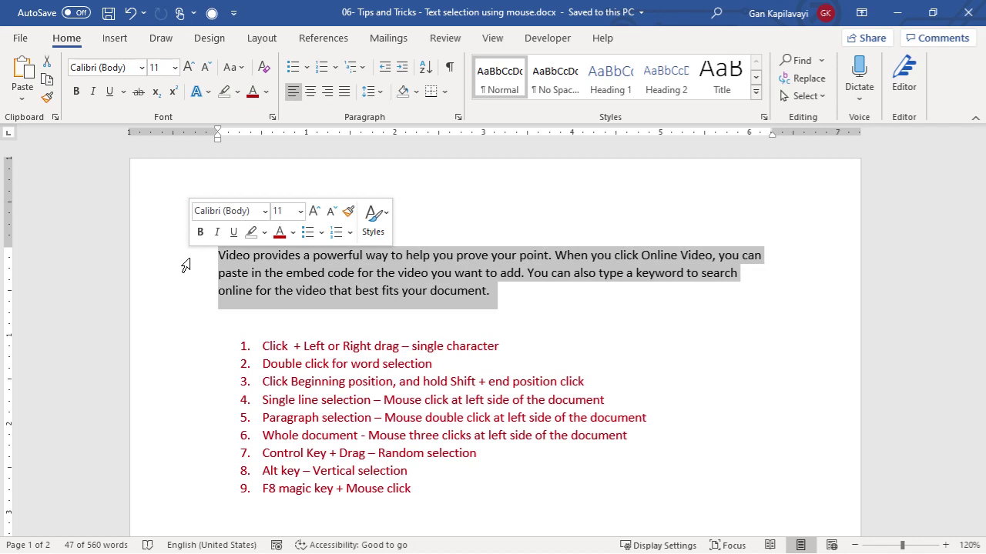
triple_click(186, 266)
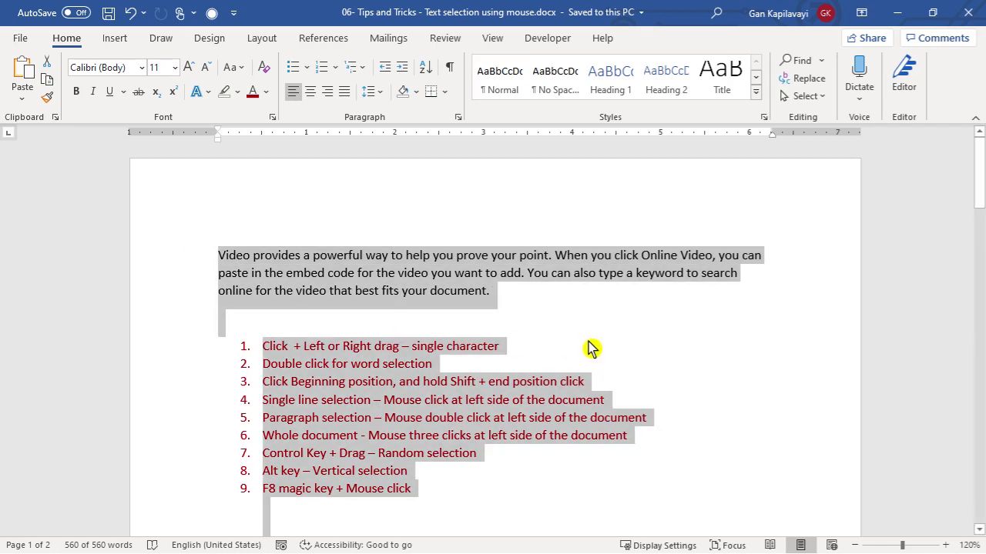
scroll(590, 349, down, 15)
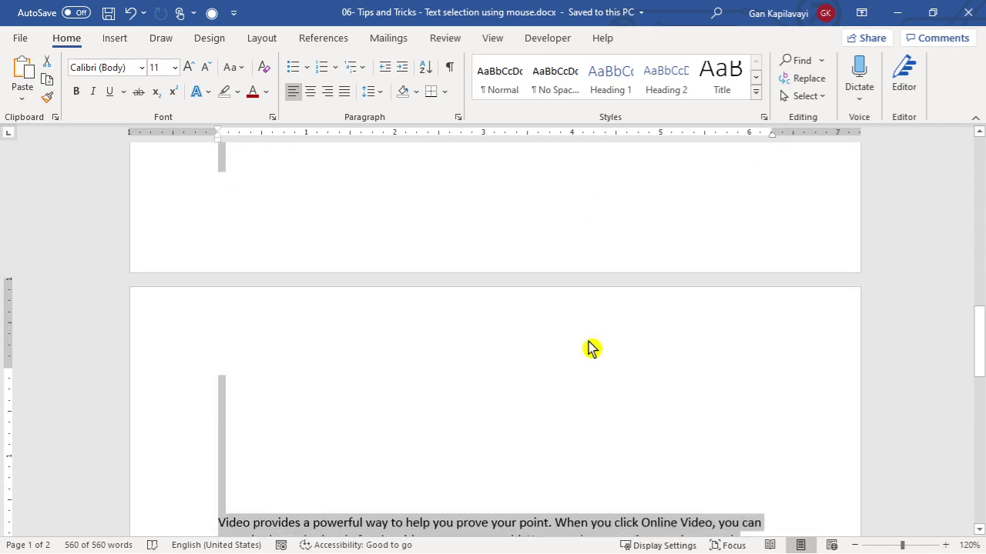
scroll(590, 349, down, 10)
scroll(590, 349, up, 8)
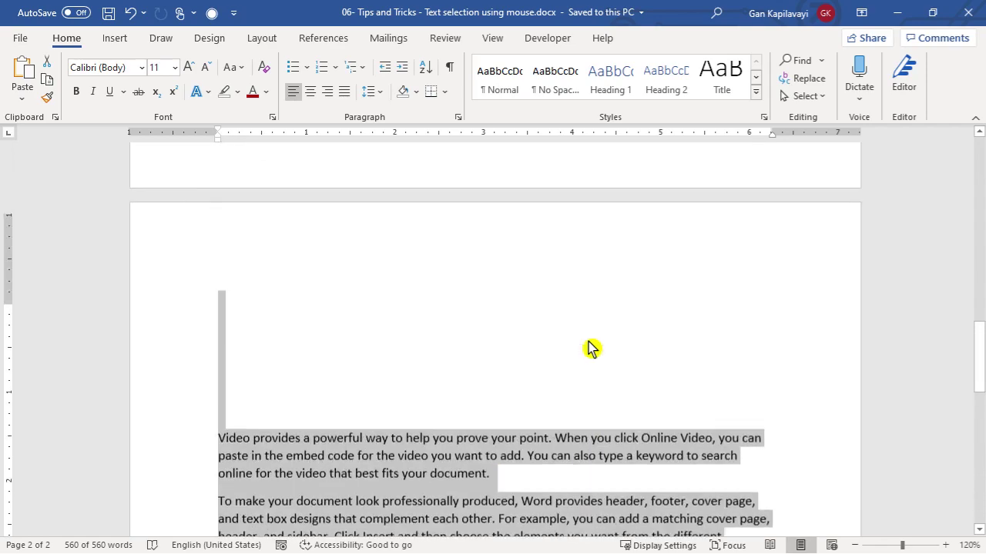
scroll(591, 349, down, 5)
scroll(591, 349, up, 10)
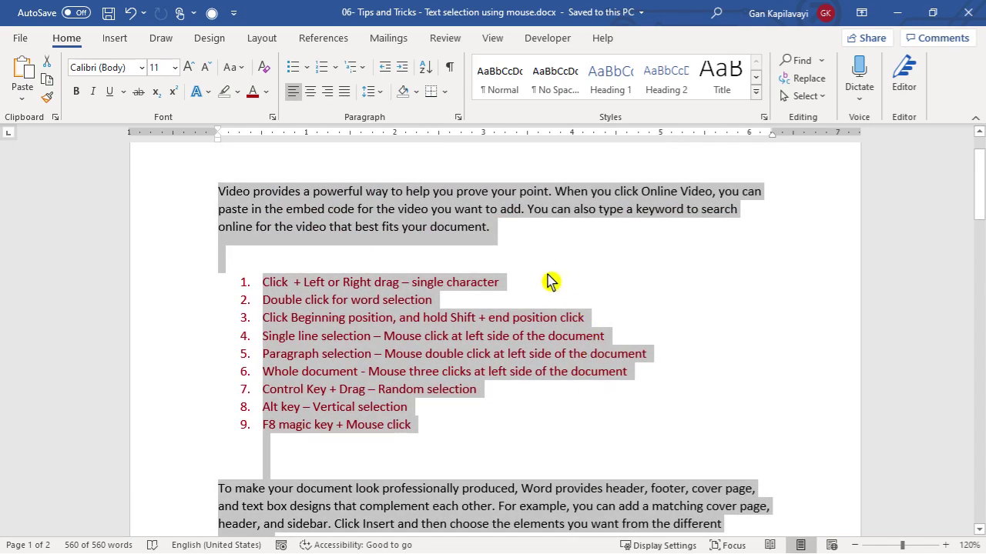
click(546, 262)
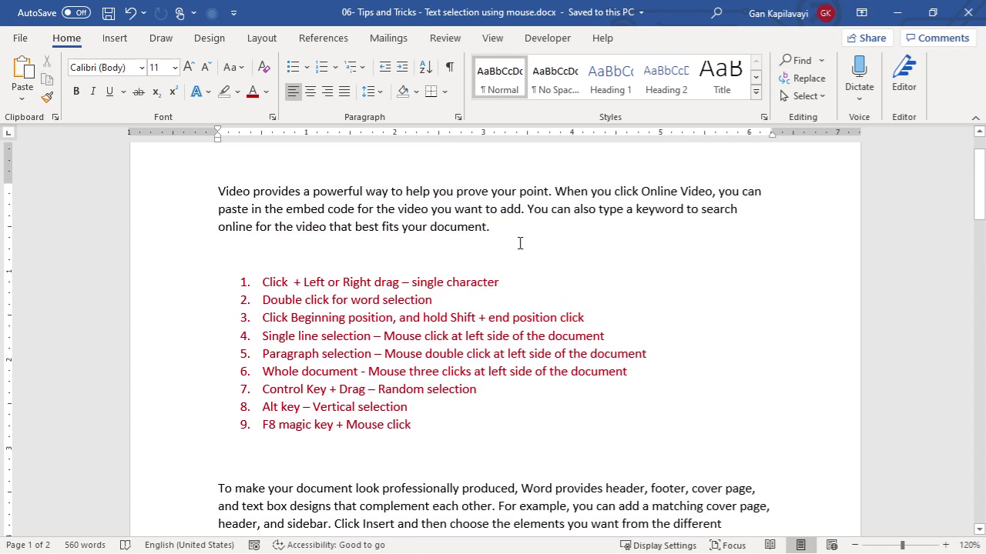
Select the separate words 'video' and 'keyword' together with Ctrl+double-click.
double_click(308, 228)
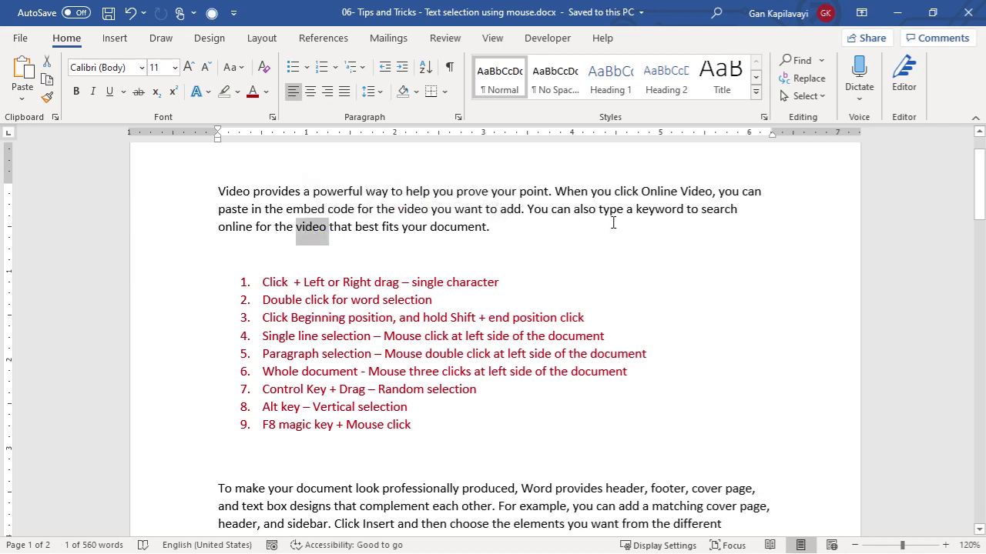
double_click(659, 214)
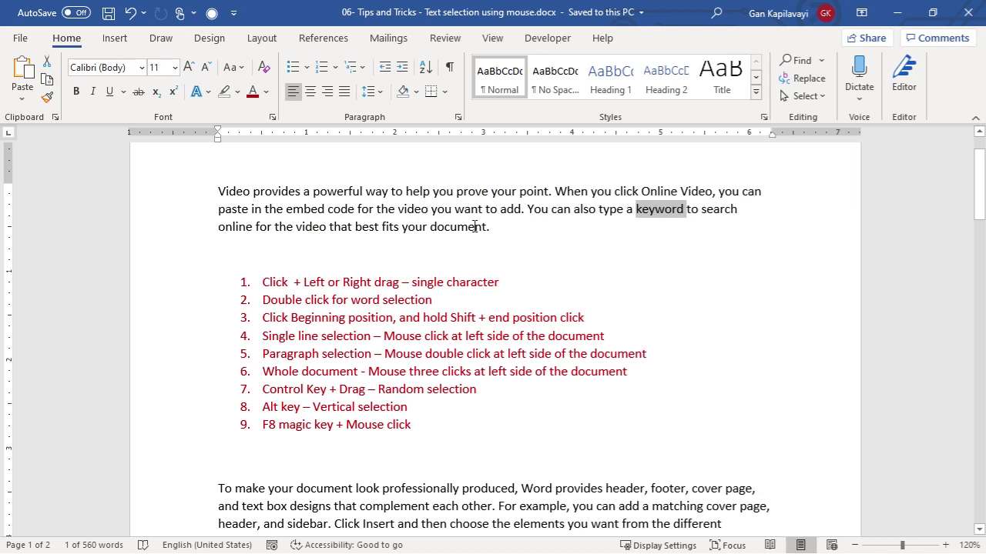
shift+click(329, 228)
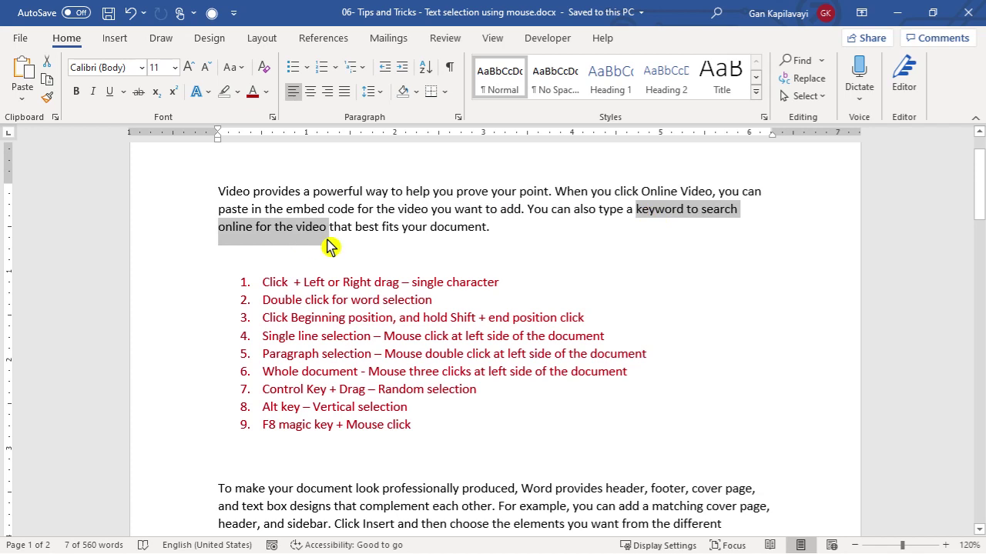
click(655, 215)
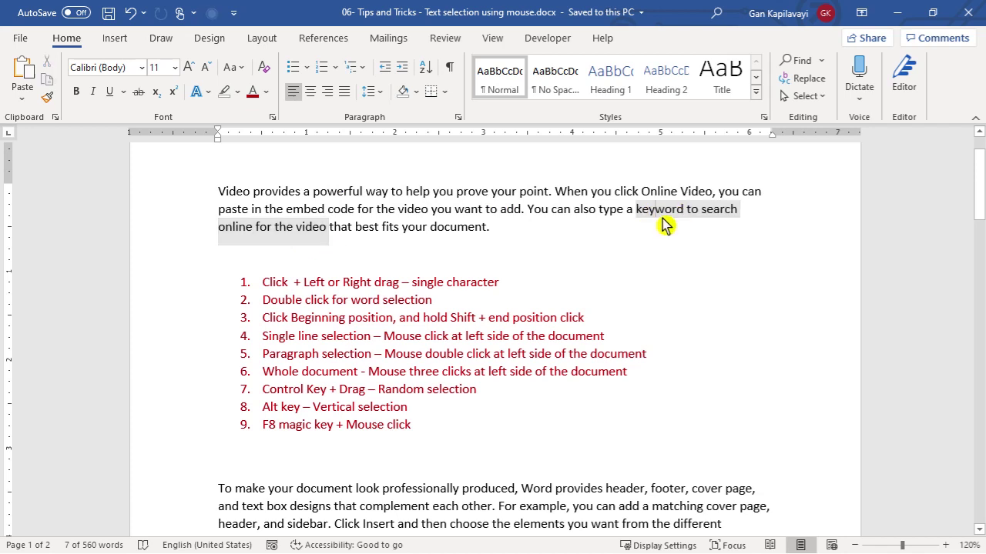
double_click(313, 230)
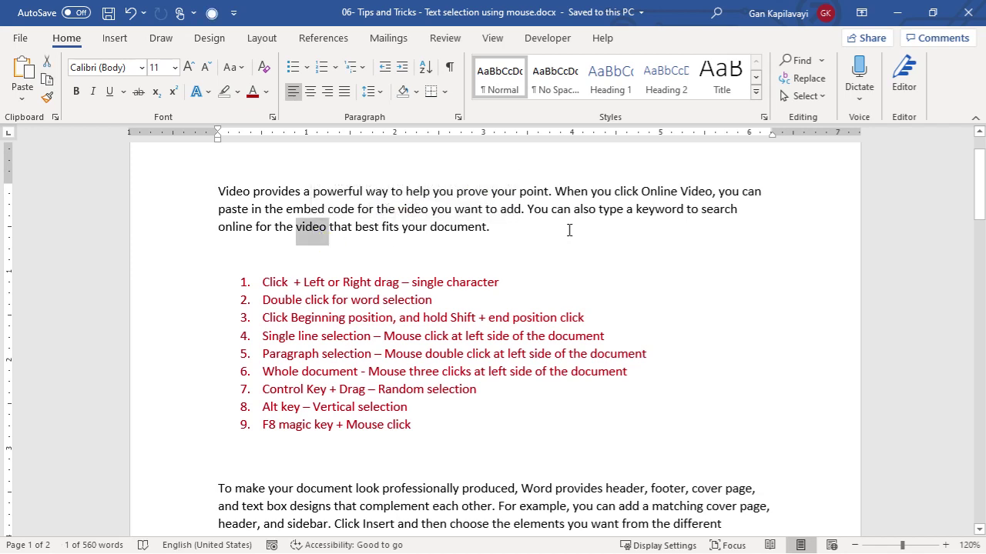
ctrl+double_click(655, 212)
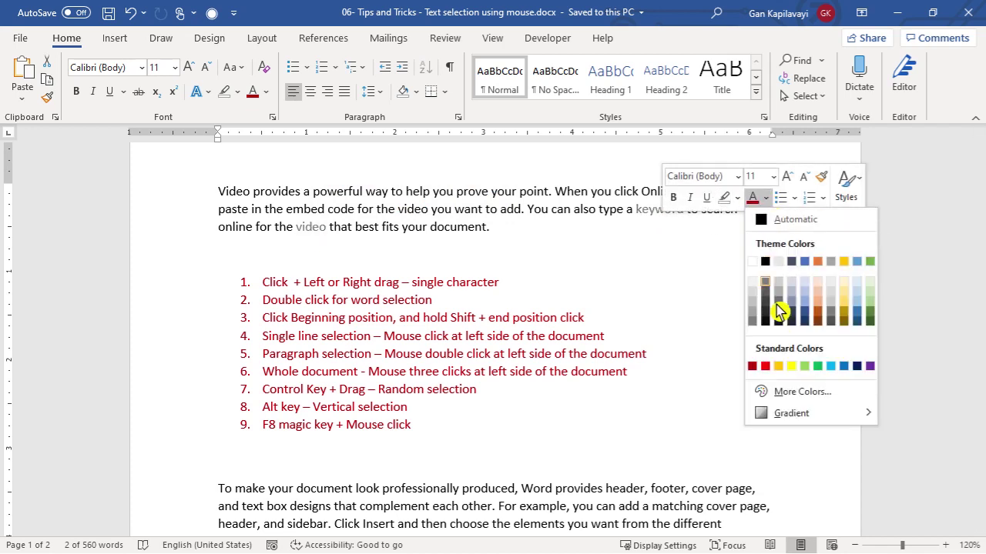
Color 'keyword' and 'video' Purple from the mini toolbar's Font Color.
click(871, 367)
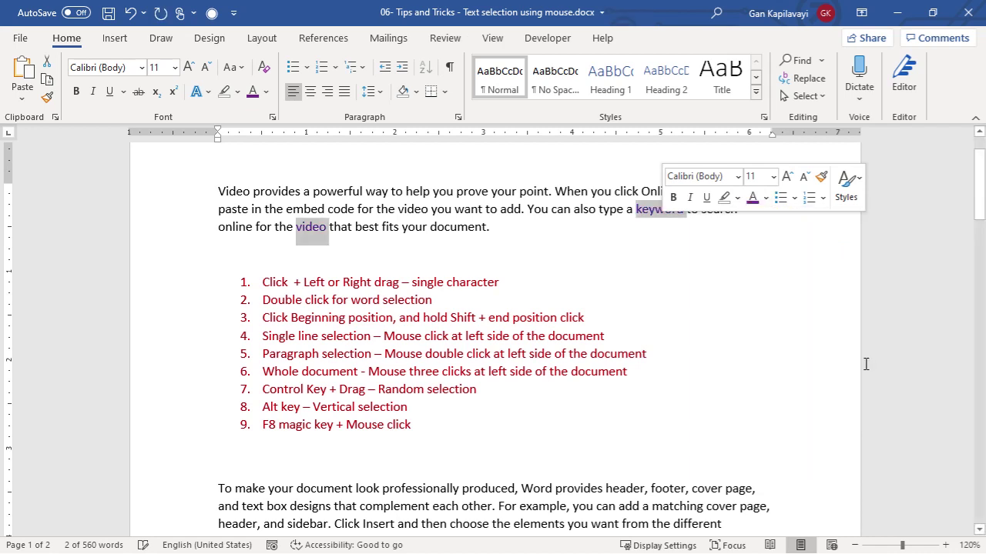
click(685, 249)
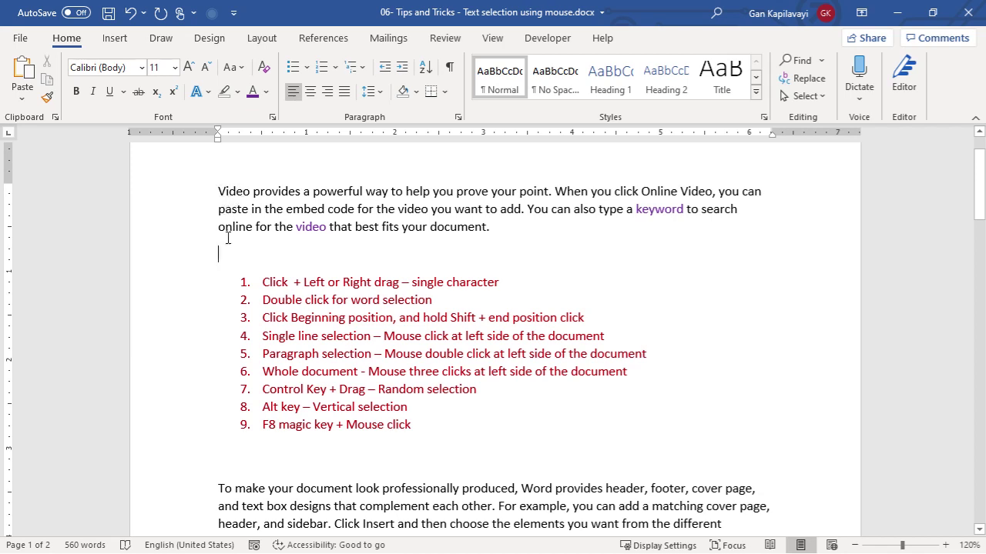
Alt-drag a vertical block over 'Video', 'paste' and 'online' and color it purple.
drag(220, 192, 253, 226)
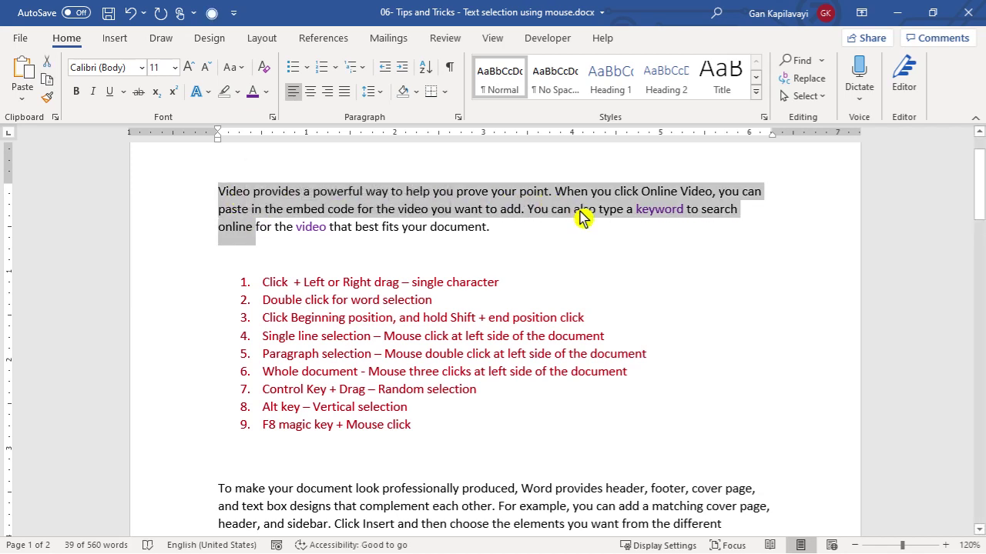
click(221, 196)
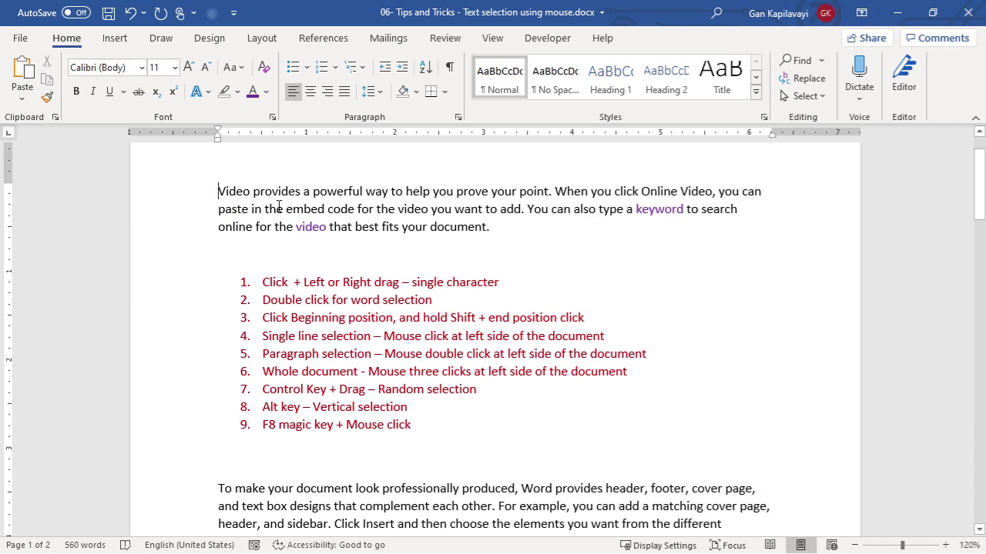
key(alt)
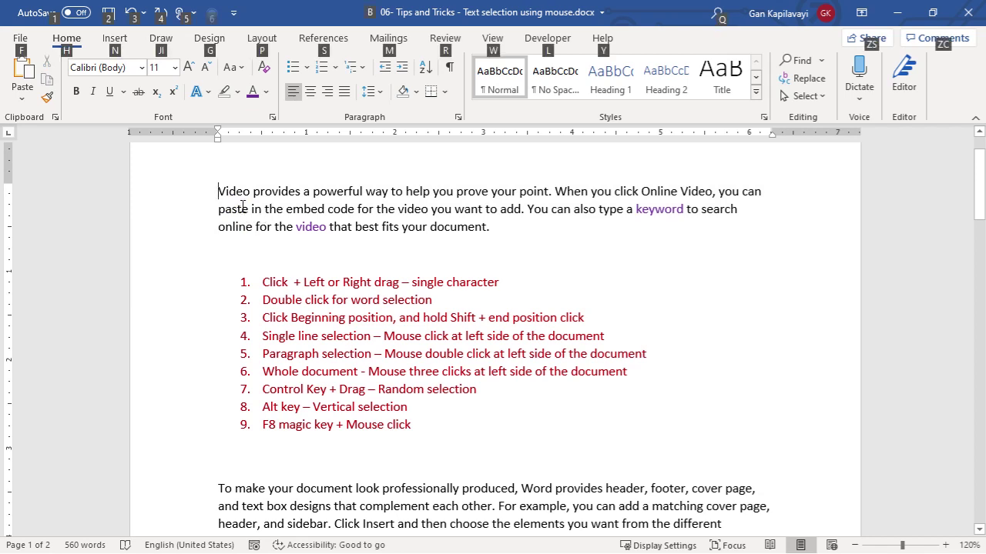
key(alt)
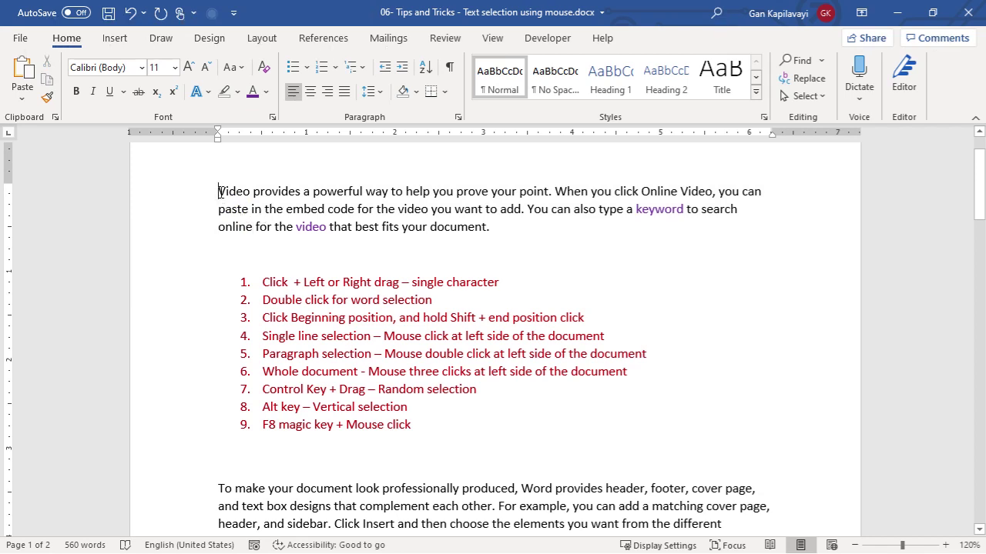
drag(221, 192, 251, 226)
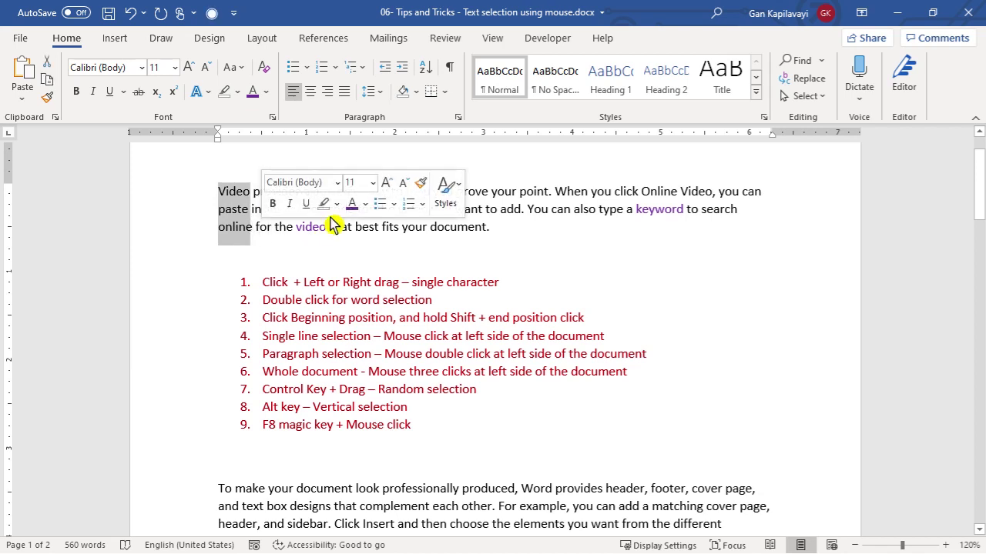
click(351, 203)
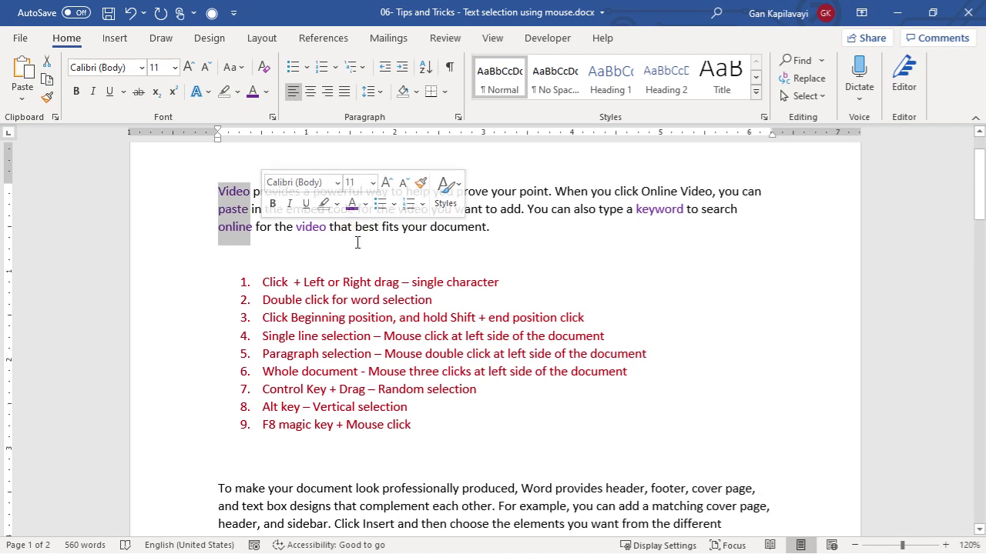
click(355, 226)
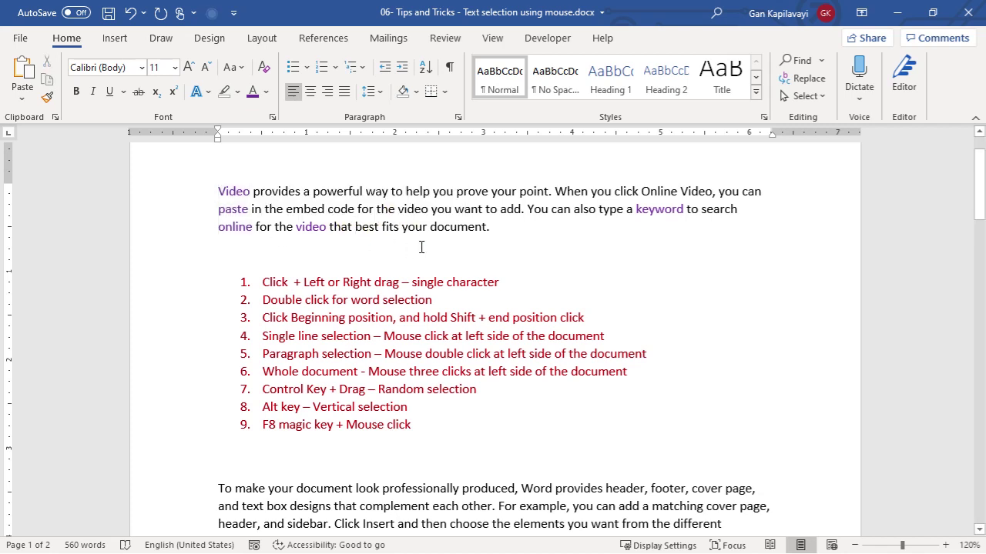